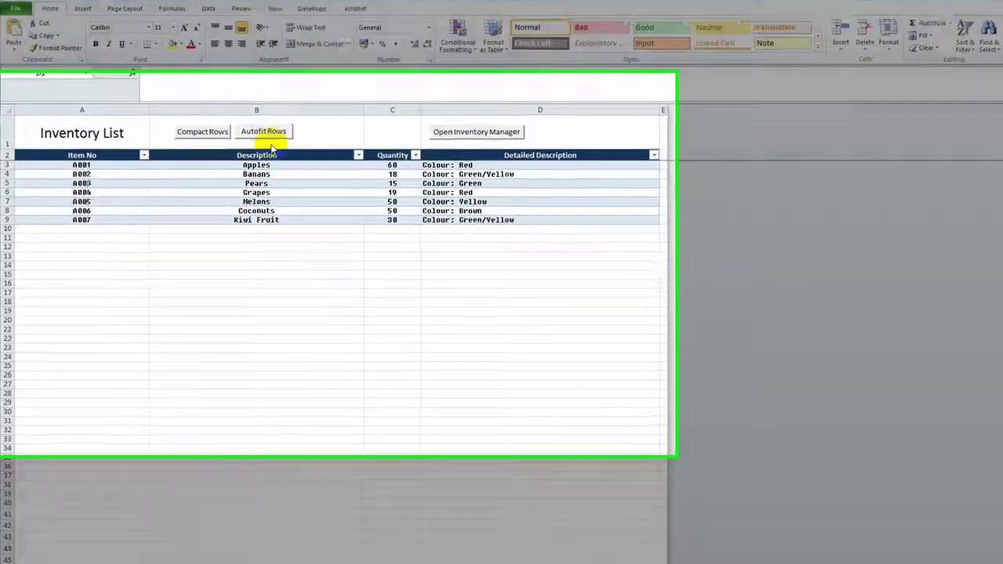
# Step: Expand the sheet rows to read the full detailed descriptions, then shrink them back to single-line height
pyautogui.click(265, 132)
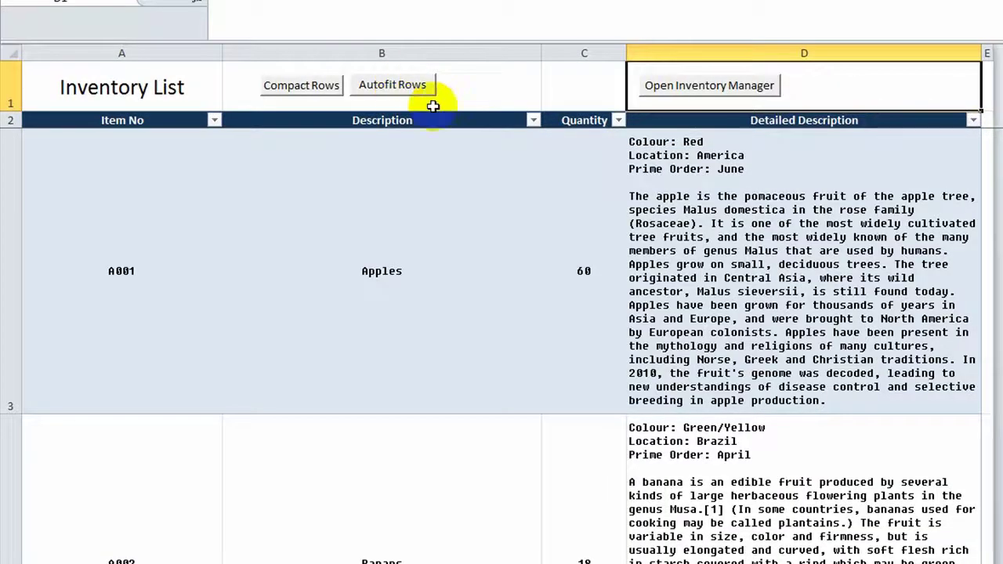
pyautogui.scroll(-5, 437, 249)
pyautogui.scroll(-1, 437, 250)
pyautogui.scroll(4, 437, 266)
pyautogui.scroll(2, 437, 275)
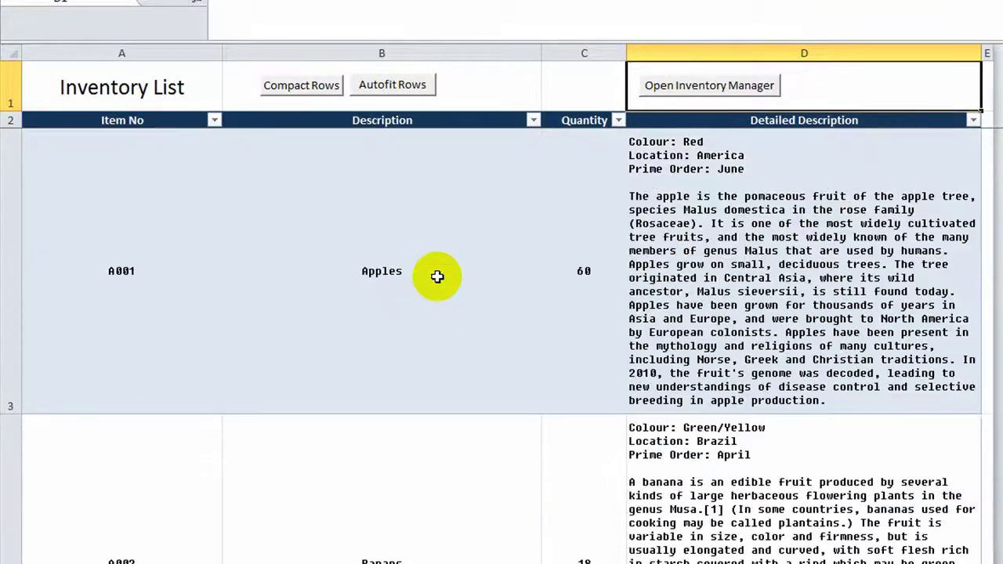
pyautogui.click(318, 87)
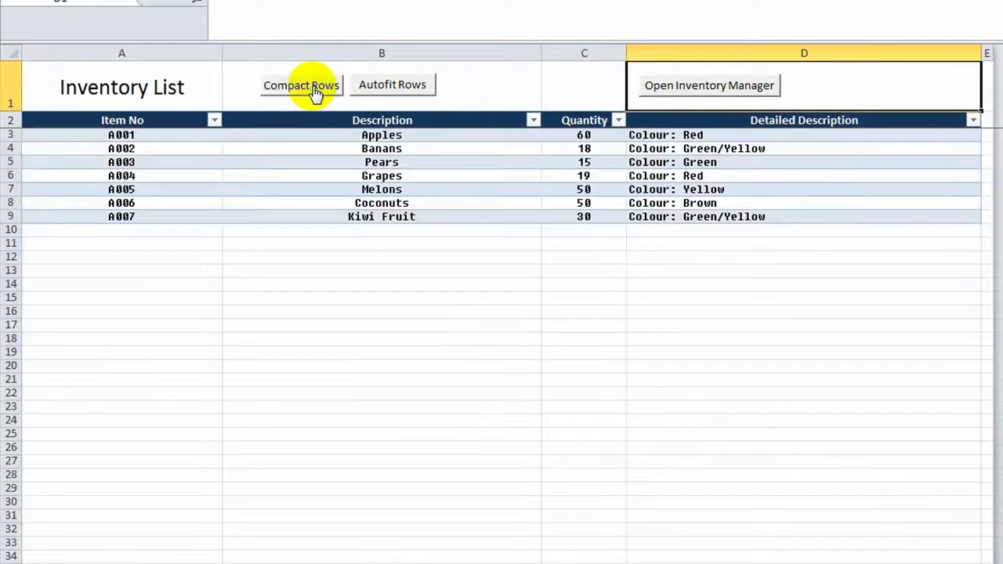
# Step: Open the Inventory Manager and try item-number filters '00' and 'a006', clearing each one
pyautogui.click(648, 92)
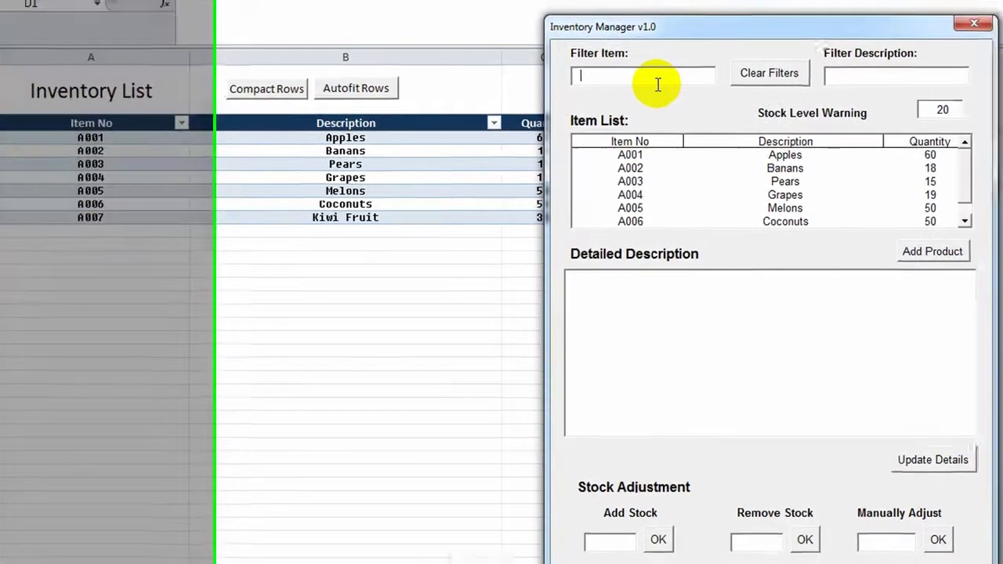
pyautogui.write('003')
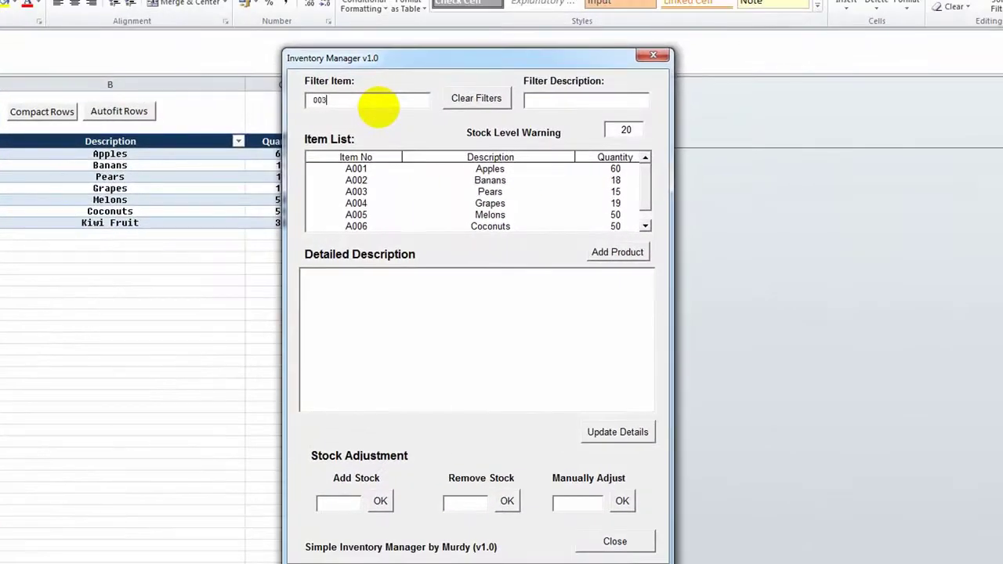
pyautogui.click(474, 103)
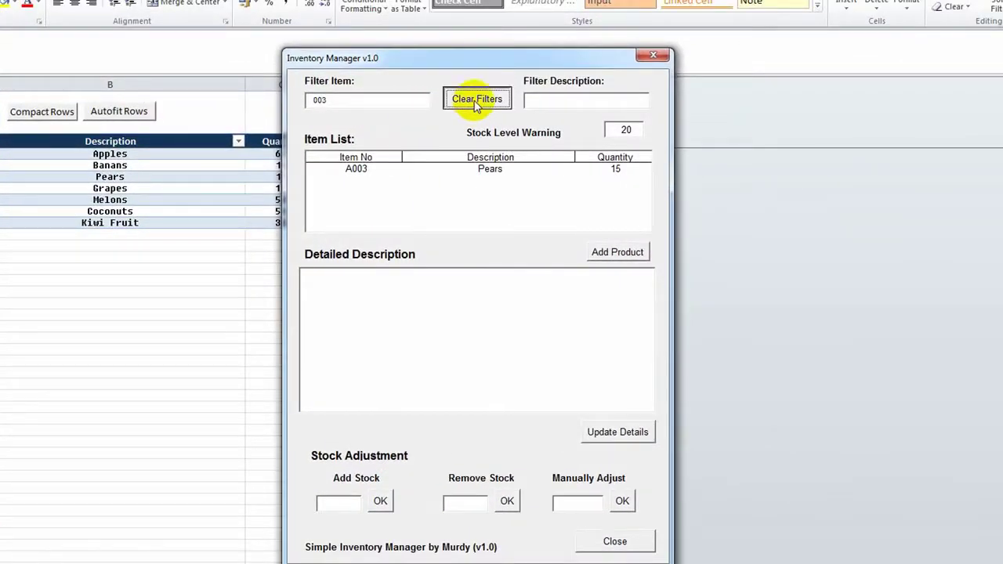
pyautogui.click(350, 100)
pyautogui.write('a006')
pyautogui.click(477, 98)
# Step: Filter the list by description 'mel' and select A005 Melons to load its details
pyautogui.click(566, 98)
pyautogui.write('ea')
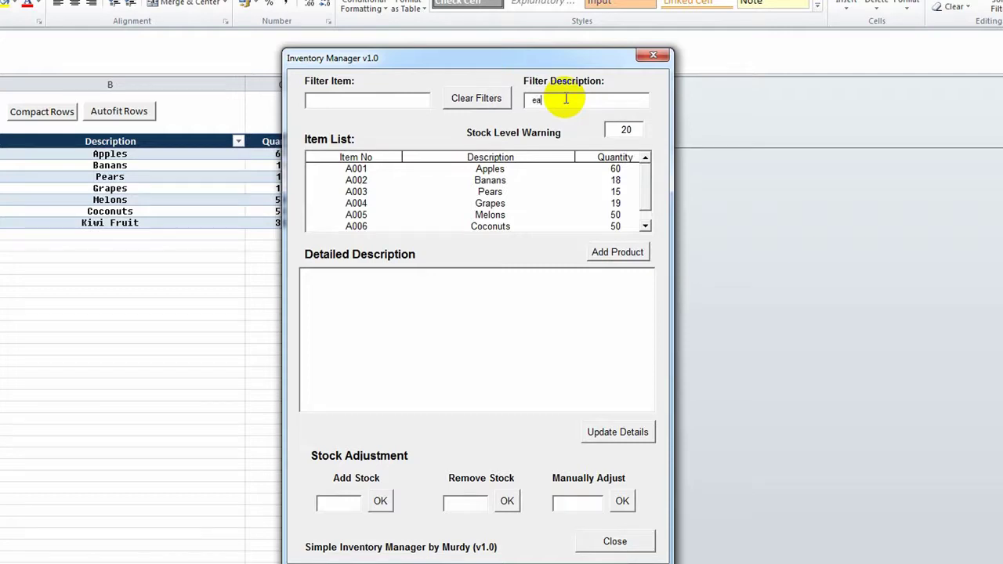
pyautogui.click(507, 98)
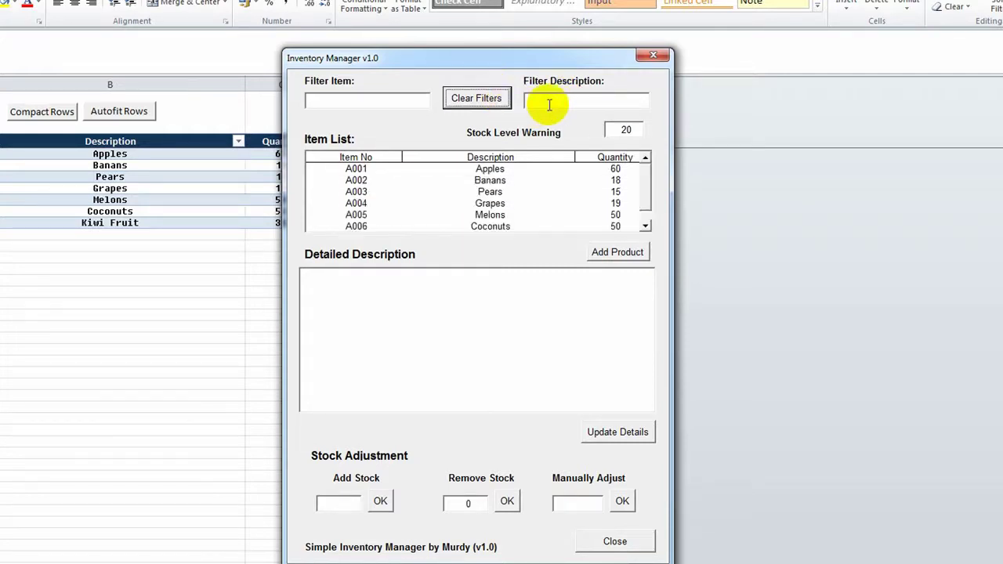
pyautogui.click(578, 97)
pyautogui.write('mel')
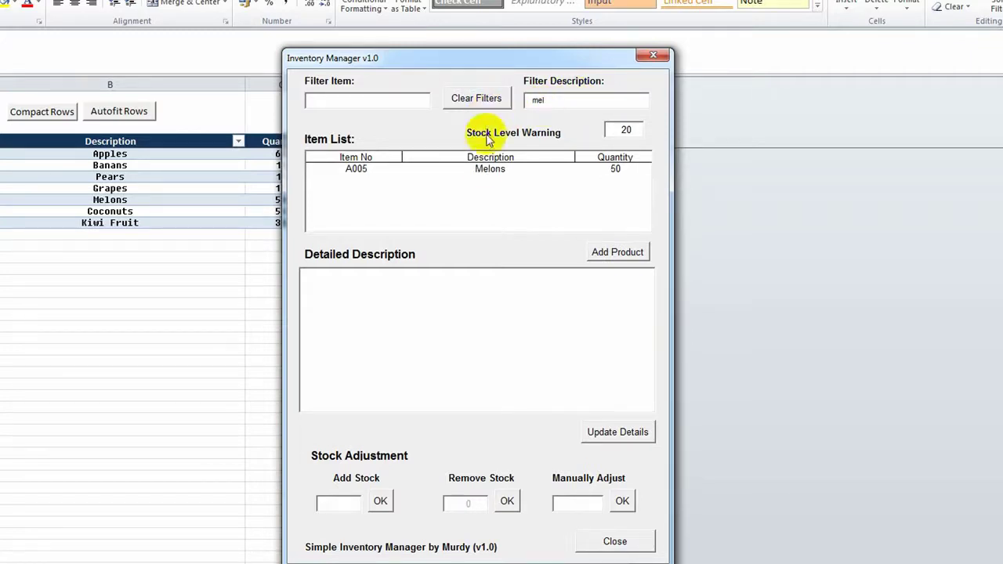
pyautogui.click(483, 171)
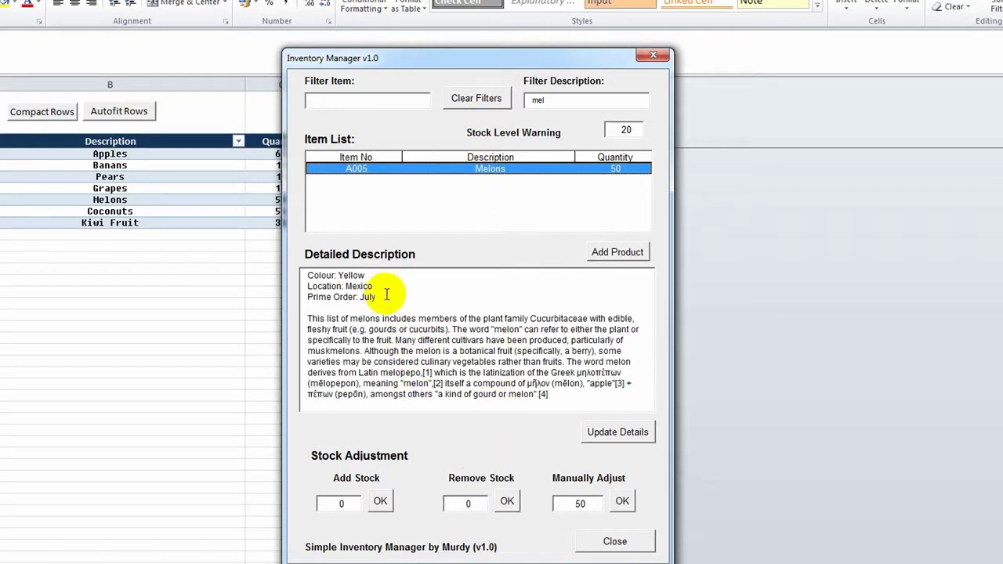
# Step: Change the Melons colour to 'Yellow / Green' and save the updated description
pyautogui.click(407, 271)
pyautogui.write('/')
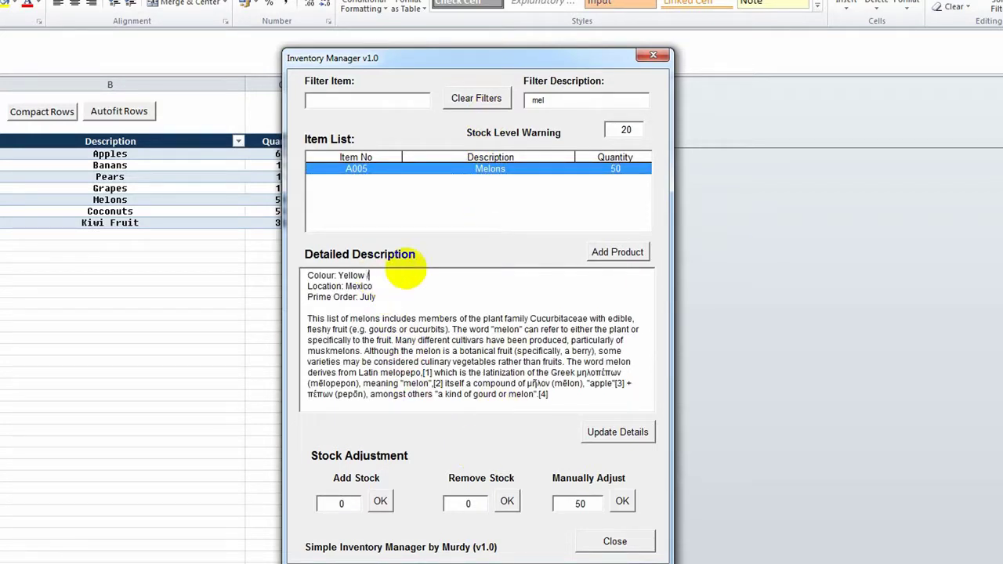
pyautogui.write(' Green')
pyautogui.click(617, 431)
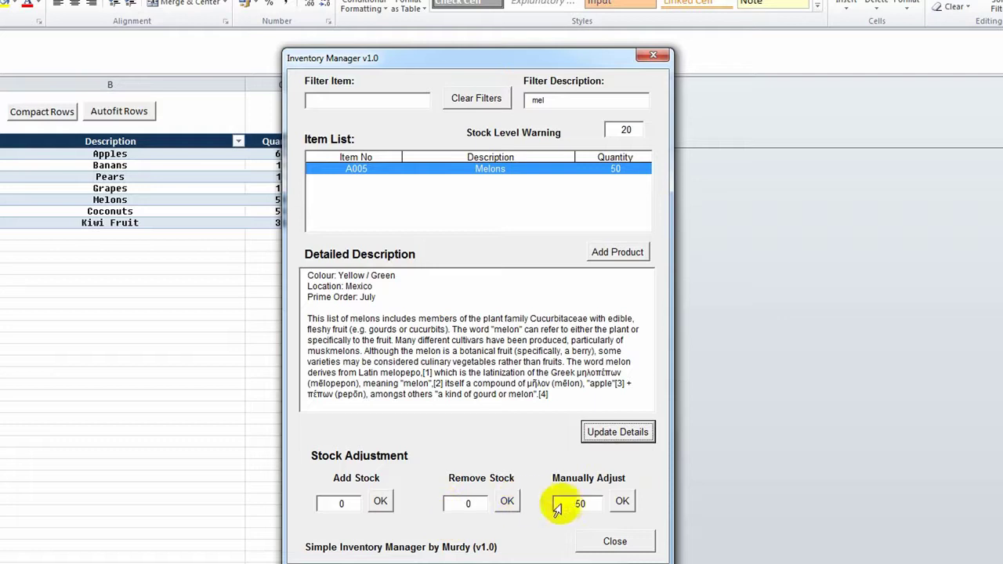
# Step: Add 20 units to the Melons stock, raising it to 70, then reselect Melons
pyautogui.click(341, 502)
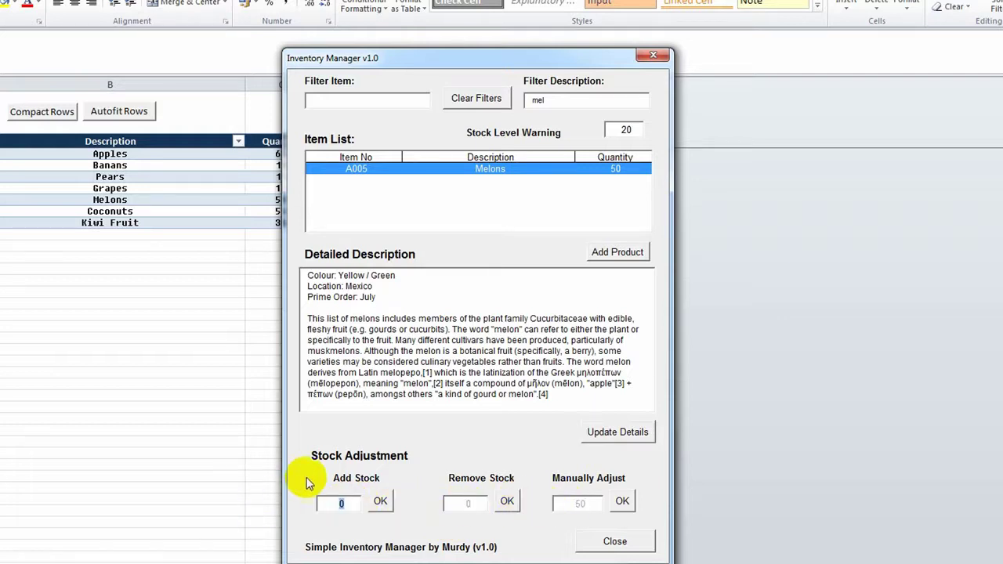
pyautogui.write('20')
pyautogui.click(380, 501)
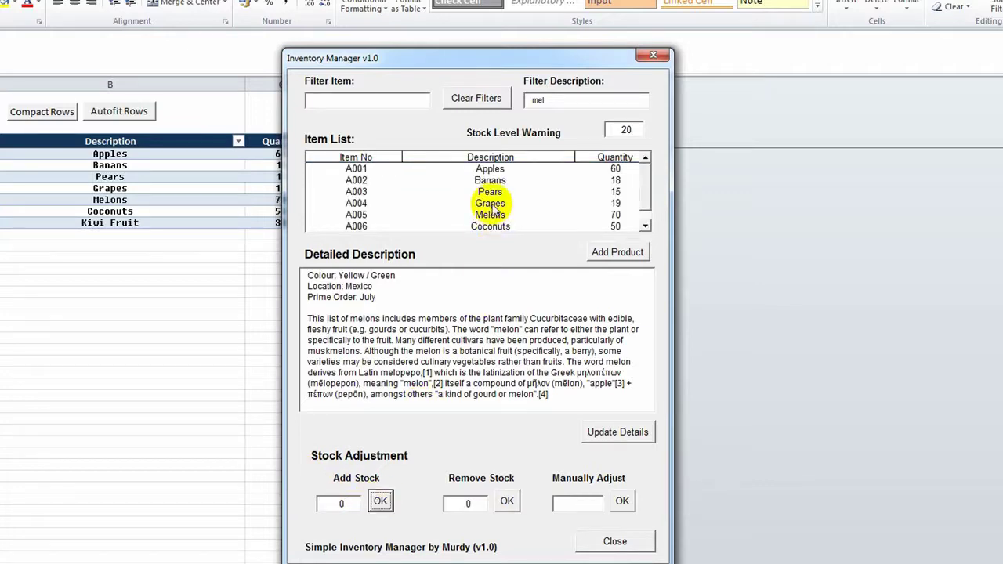
pyautogui.click(566, 100)
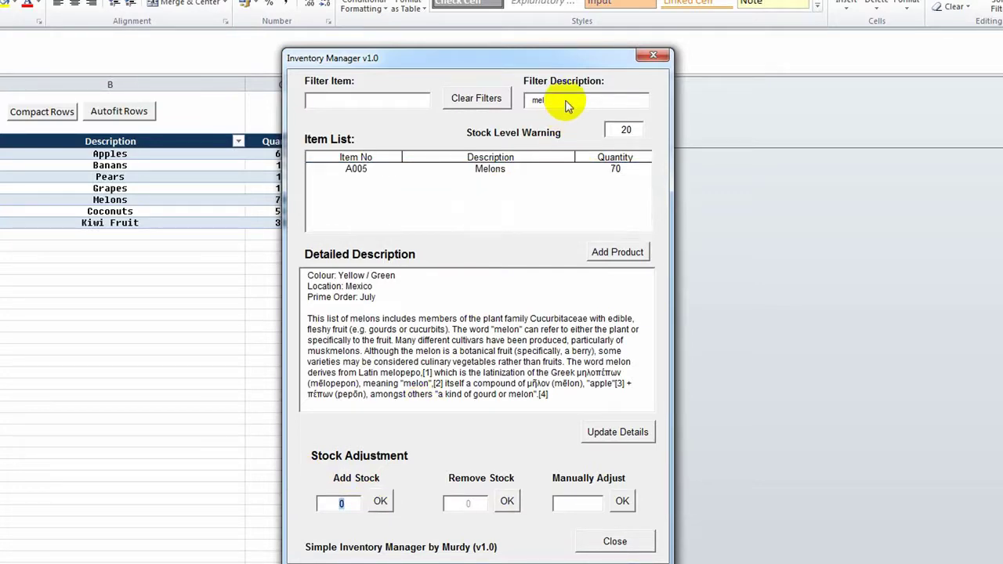
pyautogui.click(492, 169)
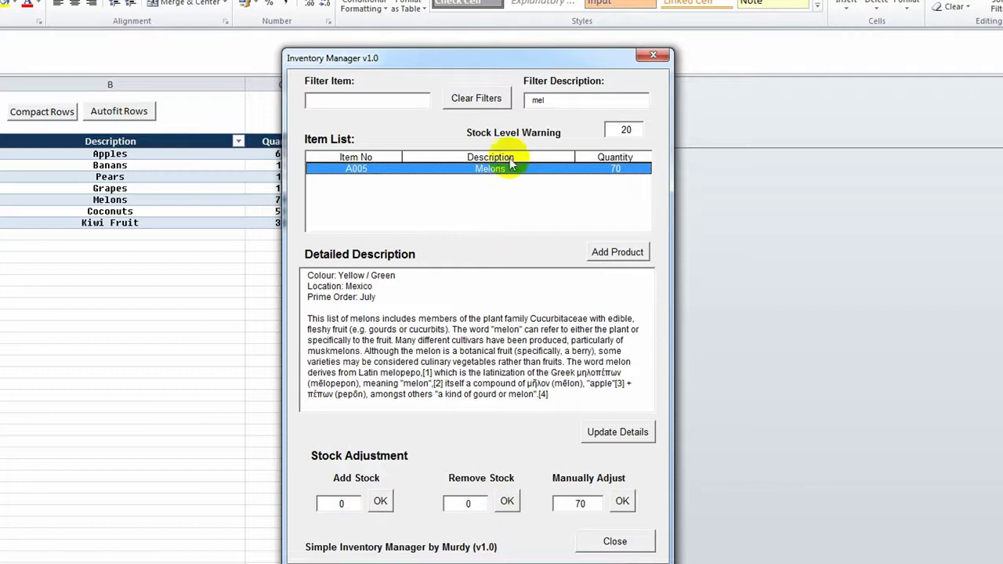
pyautogui.click(472, 503)
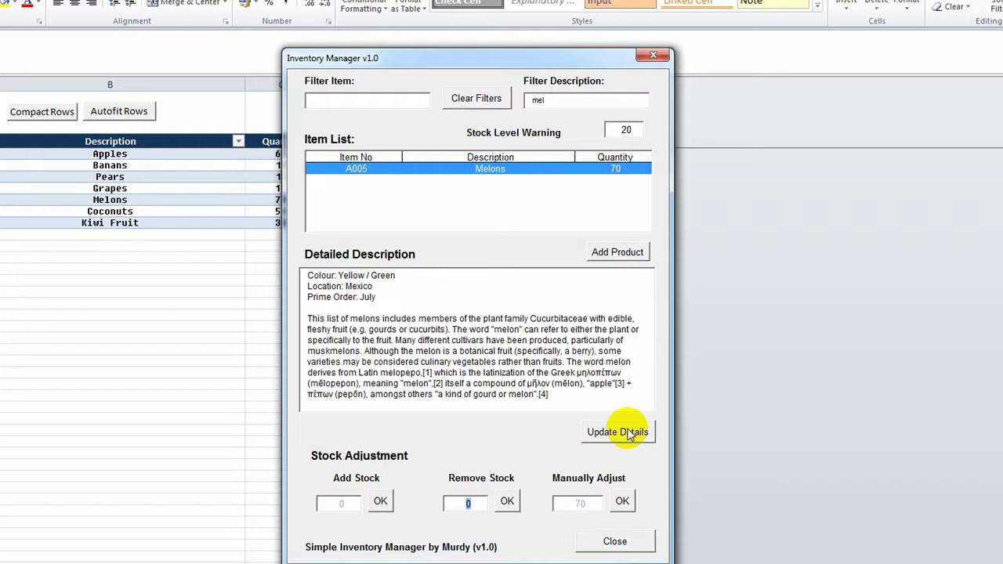
# Step: Remove 60 and then 10 units from the Melons stock, dismissing the low-stock and depleted warnings
pyautogui.write('60')
pyautogui.press('Return')
pyautogui.click(488, 362)
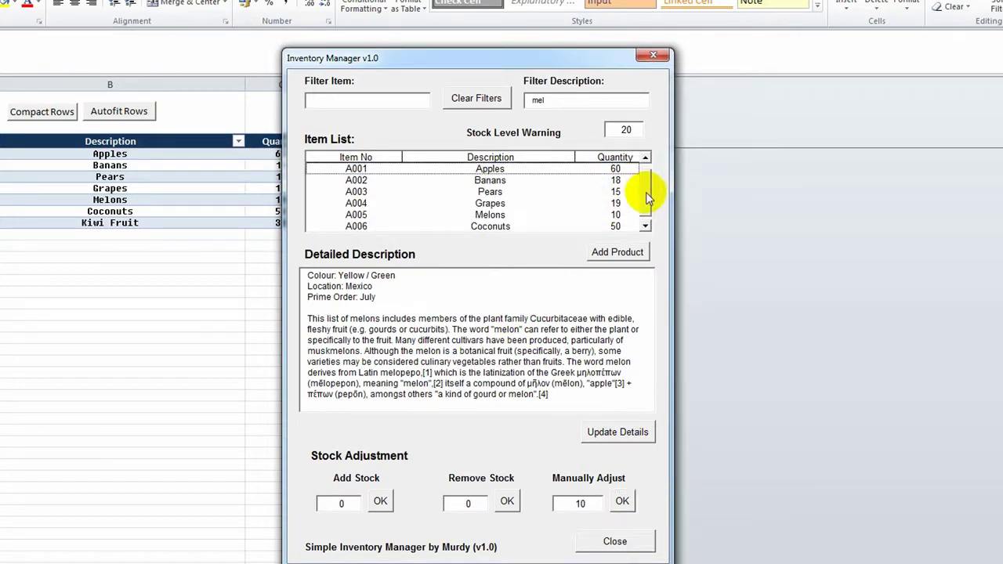
pyautogui.click(513, 214)
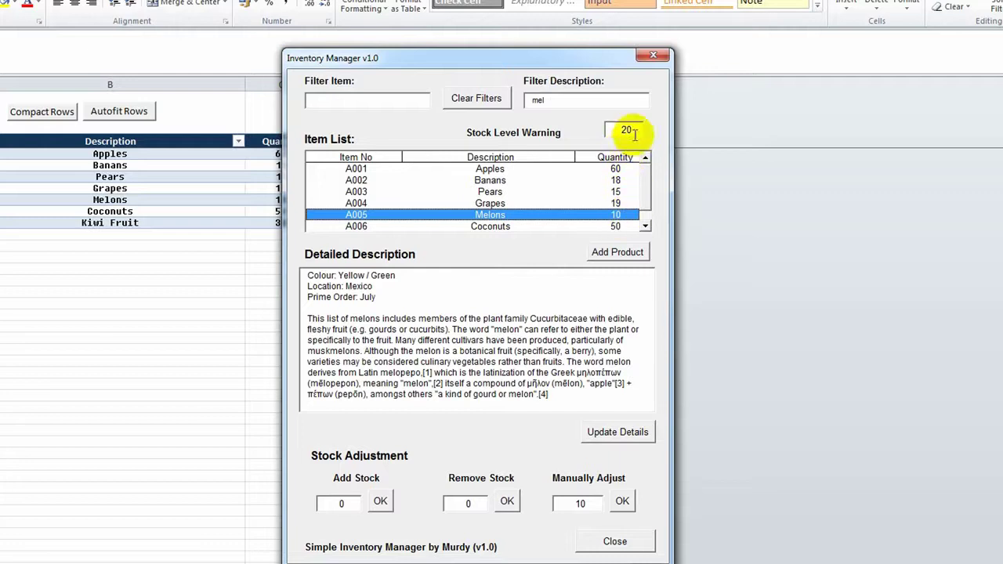
pyautogui.click(472, 503)
pyautogui.write('10')
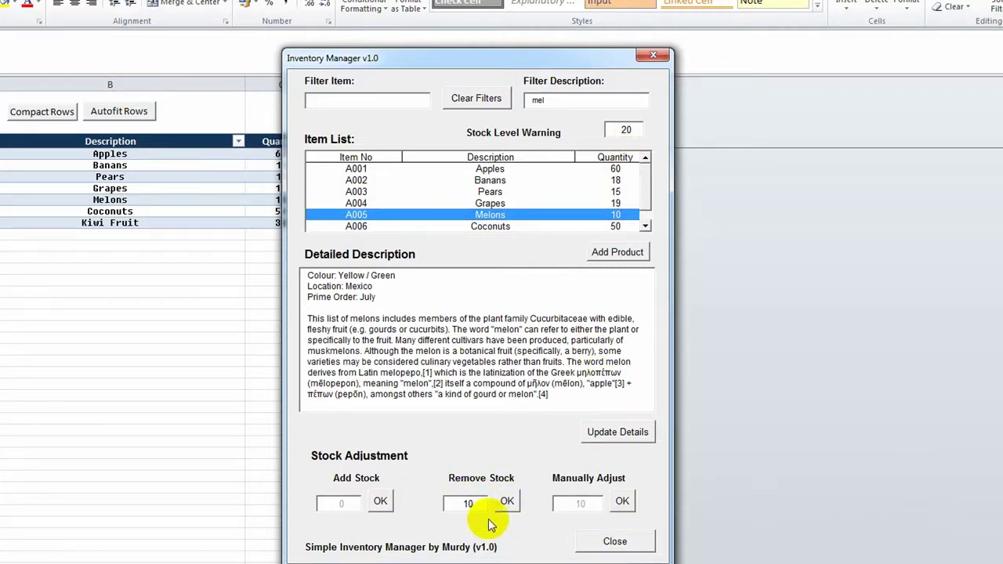
pyautogui.click(506, 501)
pyautogui.click(487, 358)
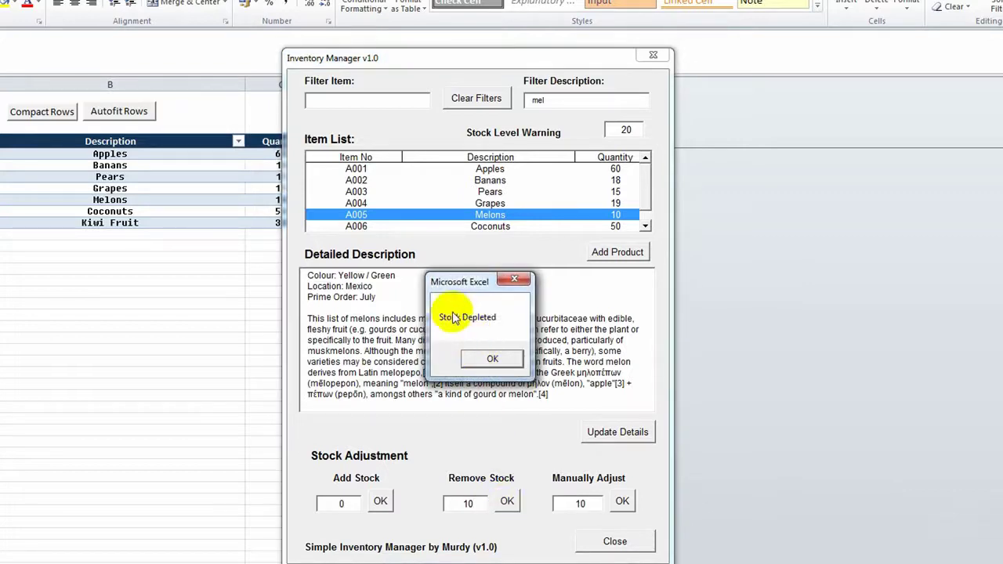
pyautogui.click(492, 359)
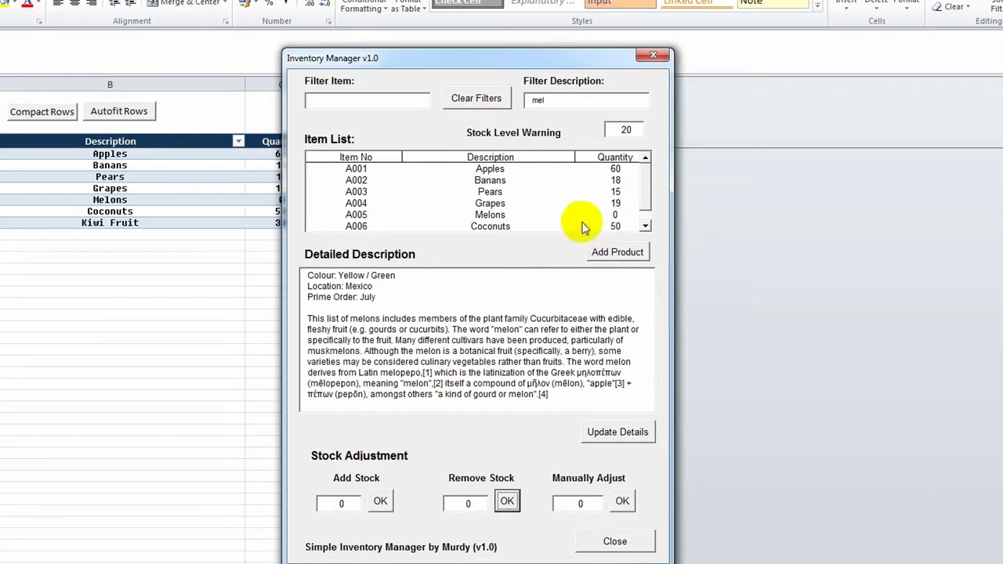
# Step: Manually set the Melons quantity to 50 and confirm it in the item list
pyautogui.click(579, 215)
pyautogui.click(584, 502)
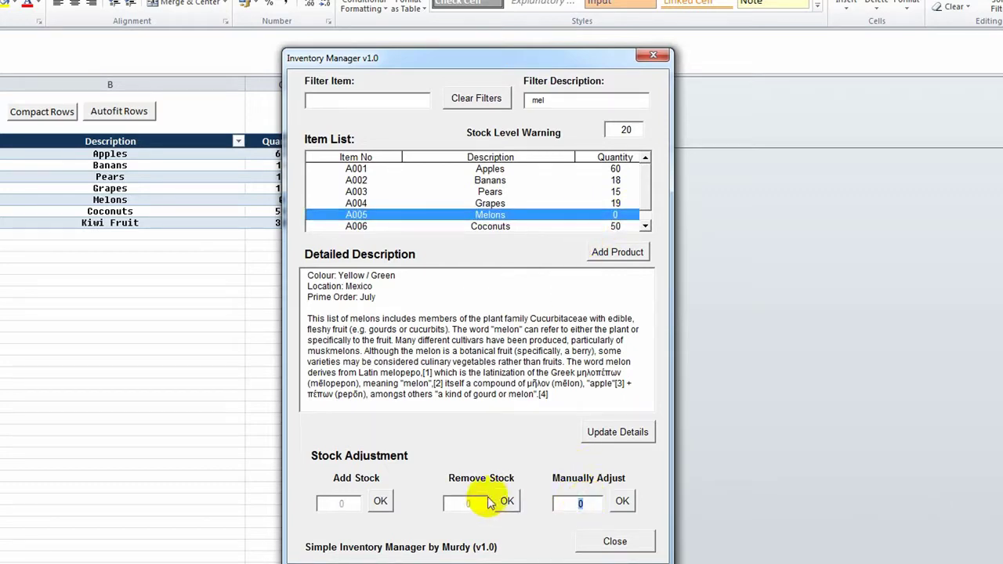
pyautogui.write('50')
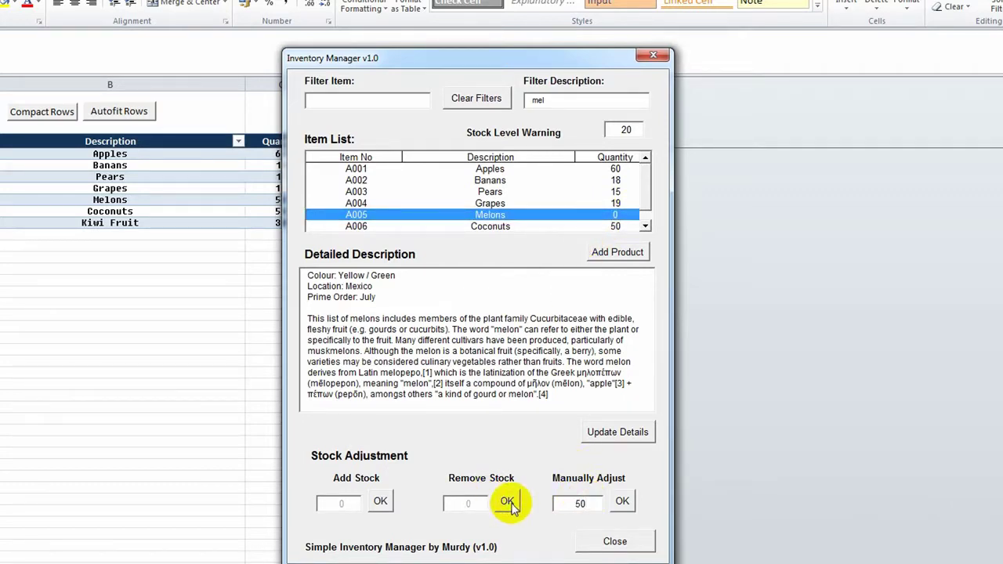
pyautogui.click(508, 501)
pyautogui.click(548, 203)
pyautogui.click(548, 215)
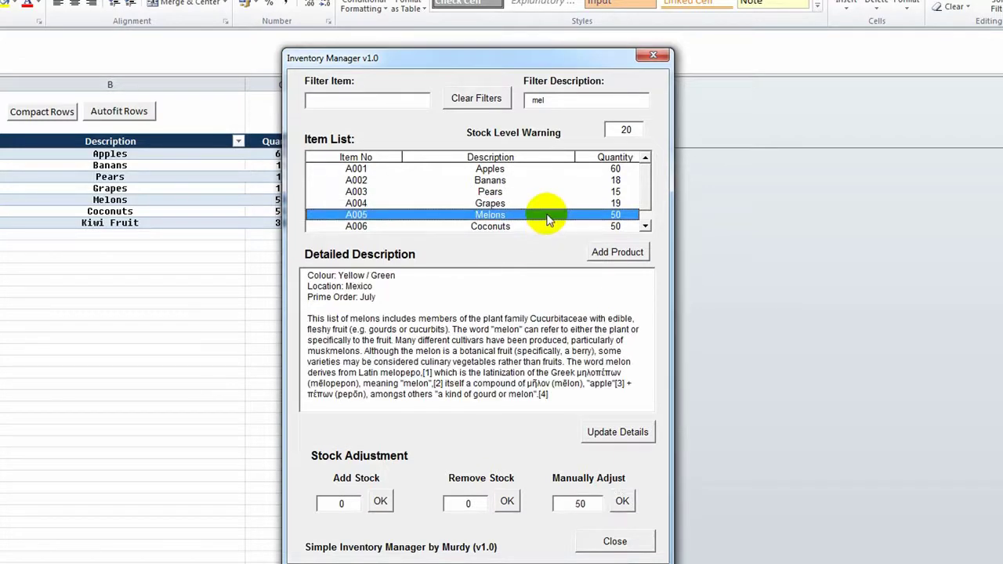
# Step: In the Add A Row form, enter part A005, description 'apple', quantity 20, detailed description 'apples'
pyautogui.click(601, 256)
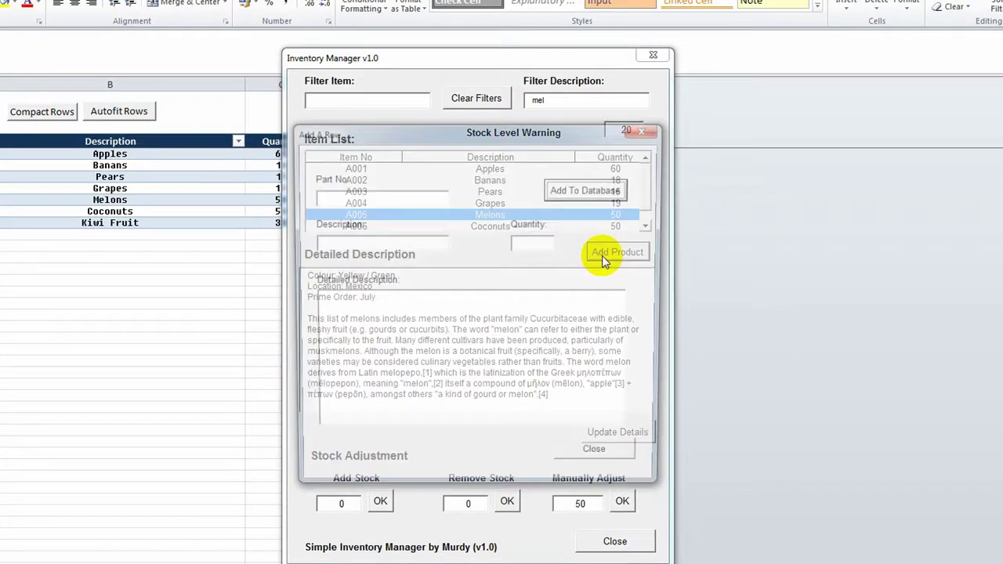
pyautogui.moveTo(419, 142)
pyautogui.mouseDown()
pyautogui.moveTo(597, 133)
pyautogui.moveTo(586, 130)
pyautogui.mouseUp()
pyautogui.write('A005')
pyautogui.press('Tab')
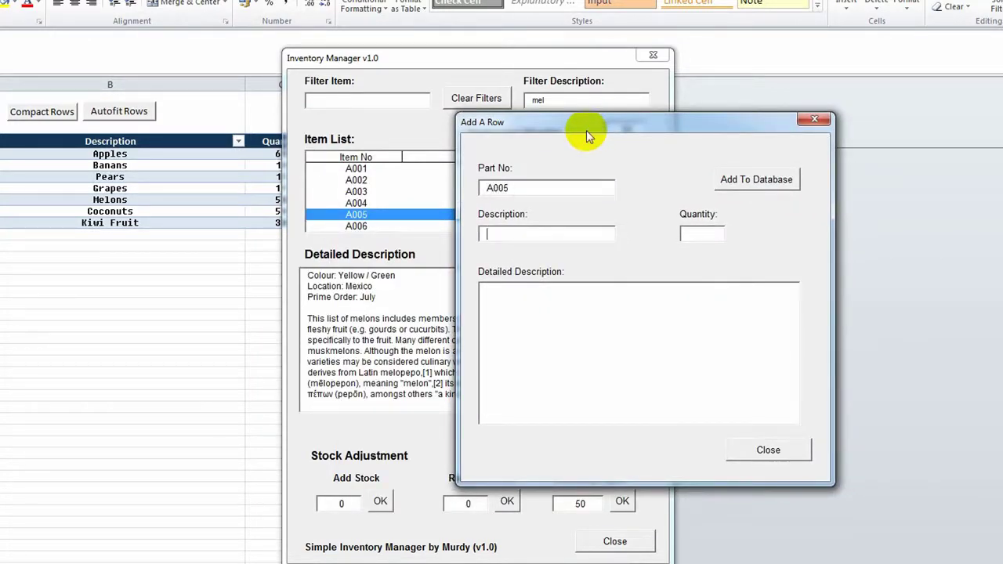
pyautogui.write('apple')
pyautogui.write('20')
pyautogui.write('apples')
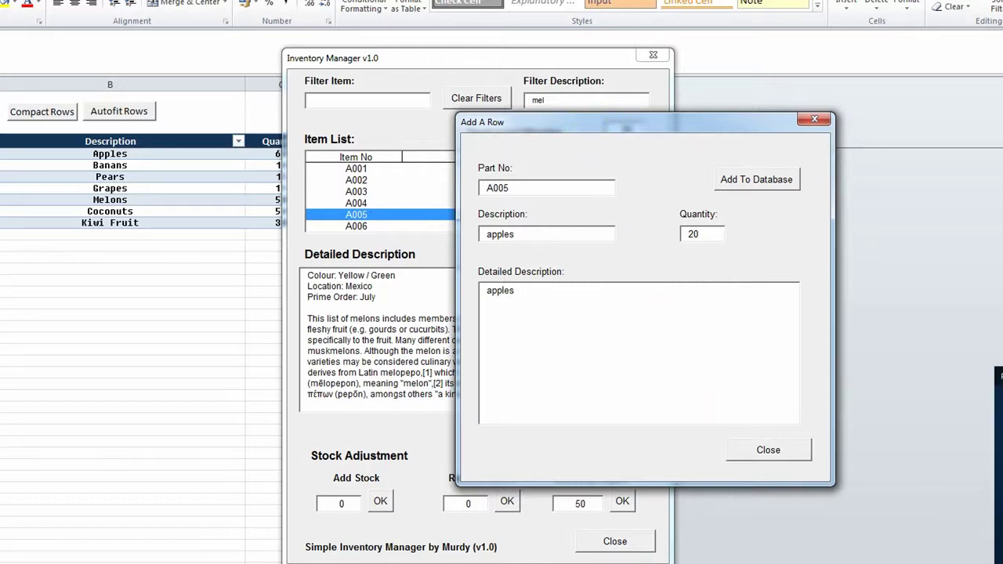
pyautogui.hotkey('alt', 'Tab')
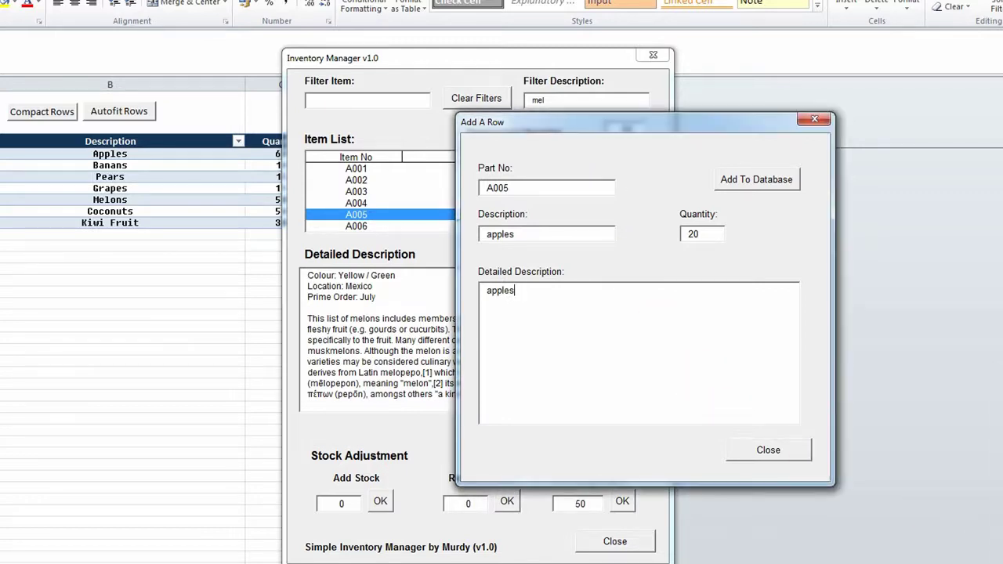
# Step: Fix the rejected duplicate part number to A008, add the apples product, and close the form
pyautogui.click(764, 181)
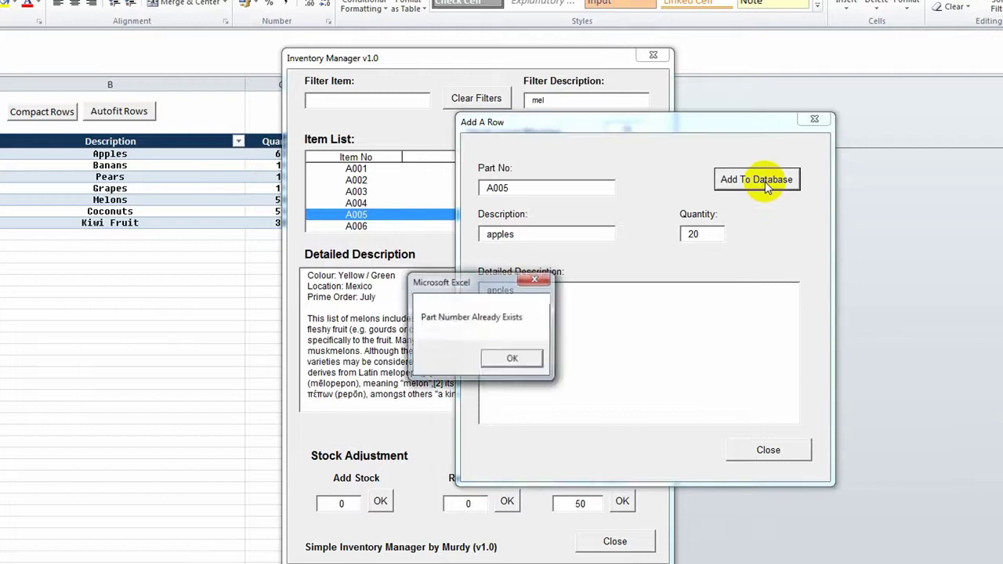
pyautogui.click(513, 359)
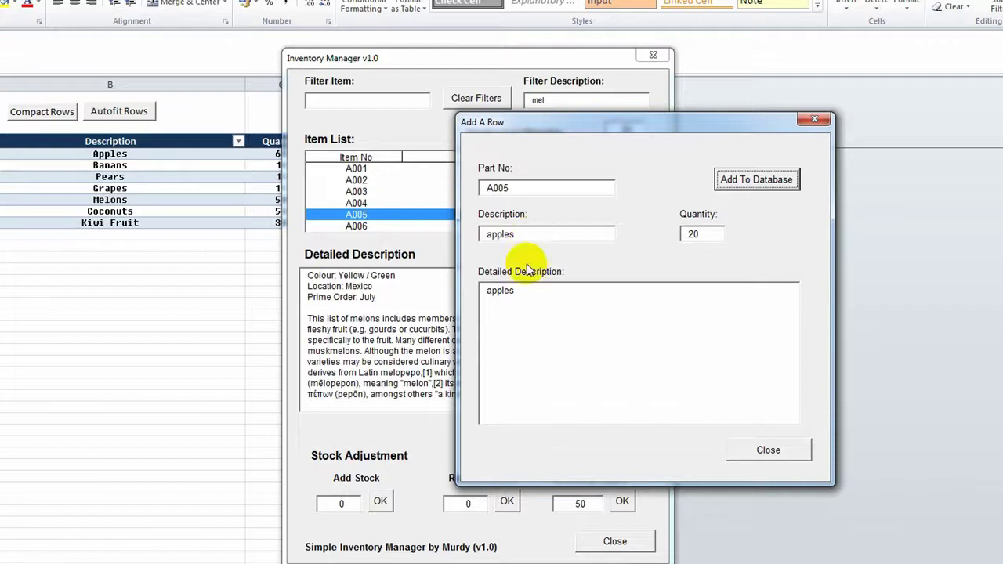
pyautogui.click(540, 185)
pyautogui.press('BackSpace')
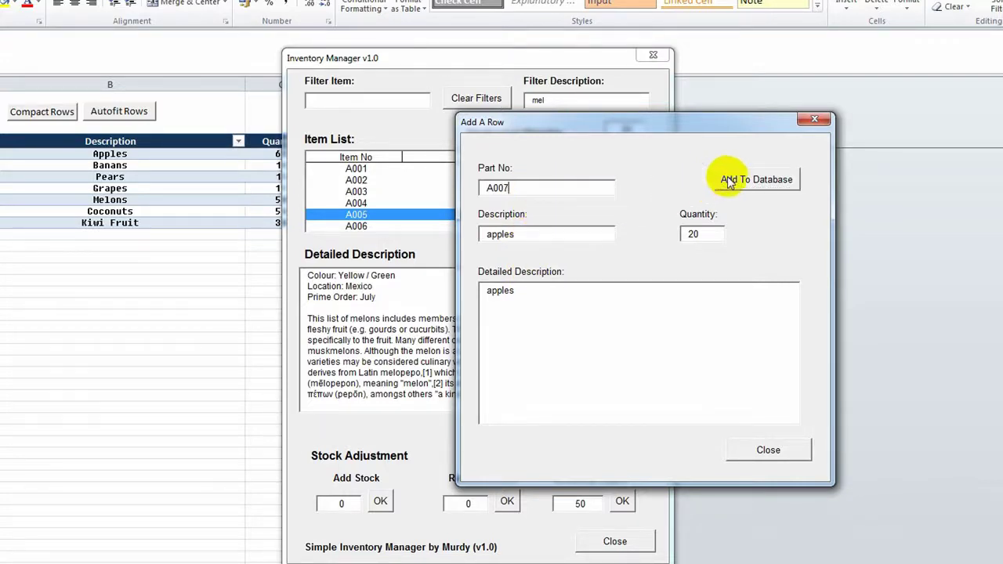
pyautogui.click(733, 179)
pyautogui.click(505, 359)
pyautogui.click(524, 188)
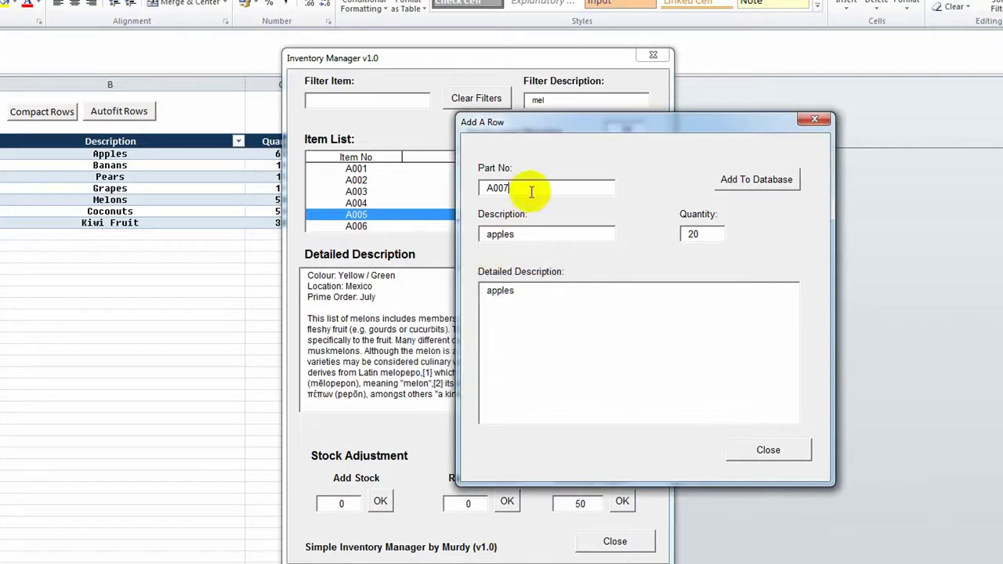
pyautogui.press('BackSpace')
pyautogui.write('8')
pyautogui.click(750, 180)
pyautogui.click(762, 448)
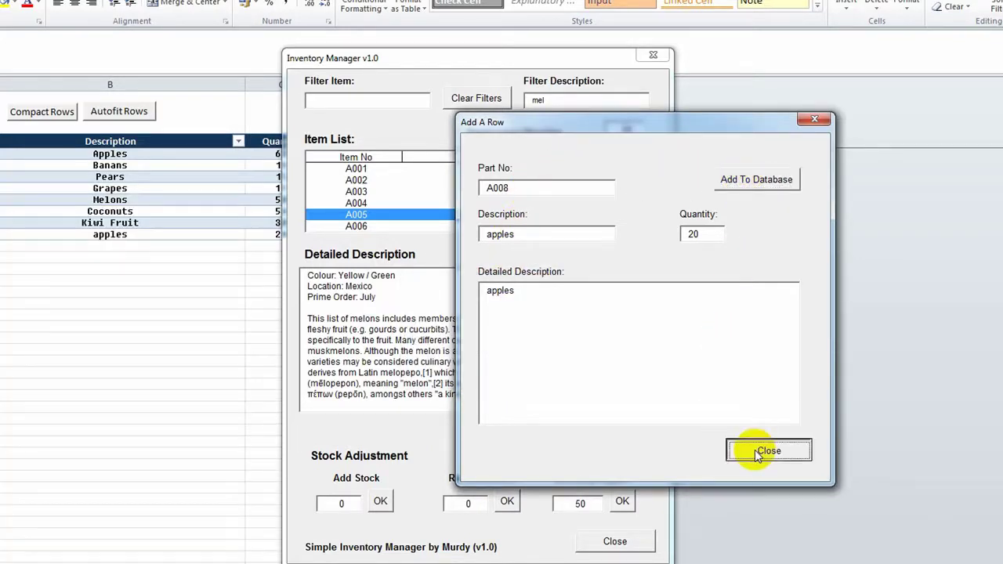
# Step: Clear the filters, select A008, and change its detailed description to 'Apples description goes here'
pyautogui.scroll(-1, 631, 195)
pyautogui.click(645, 157)
pyautogui.click(475, 98)
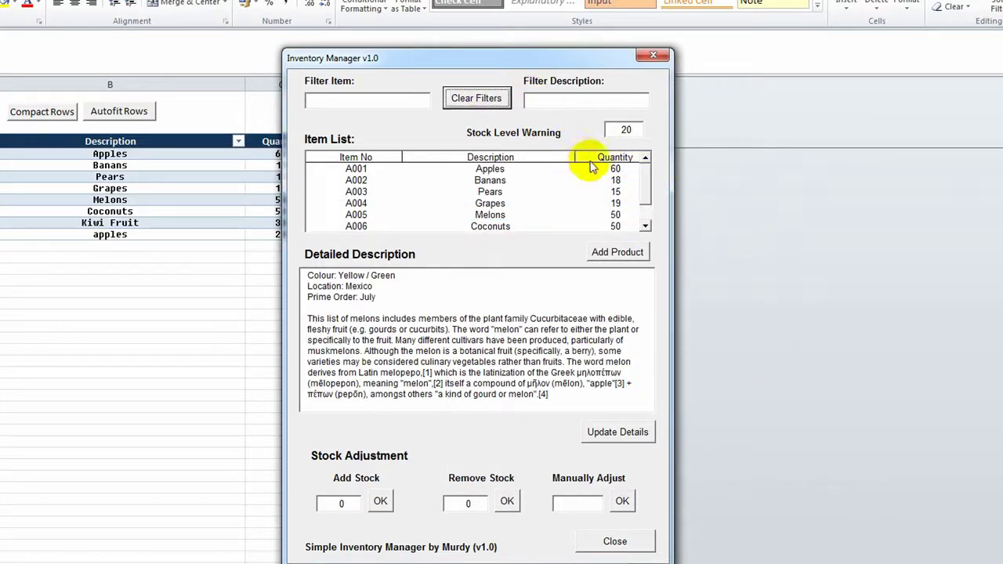
pyautogui.moveTo(647, 179); pyautogui.dragTo(652, 218)
pyautogui.click(487, 226)
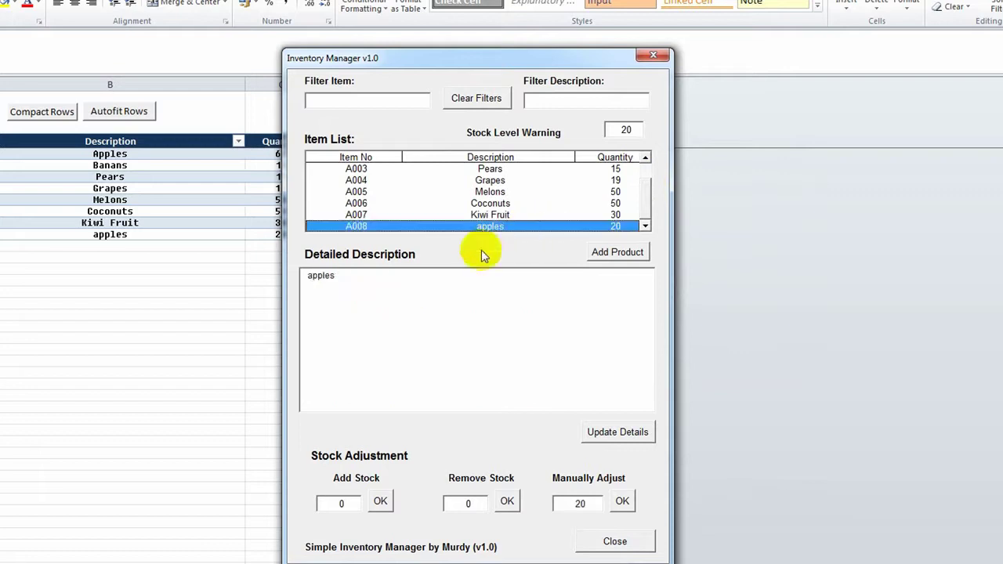
pyautogui.press('BackSpace')
pyautogui.press('BackSpace')
pyautogui.press('BackSpace')
pyautogui.press('BackSpace')
pyautogui.press('BackSpace')
pyautogui.press('BackSpace')
pyautogui.write('ple')
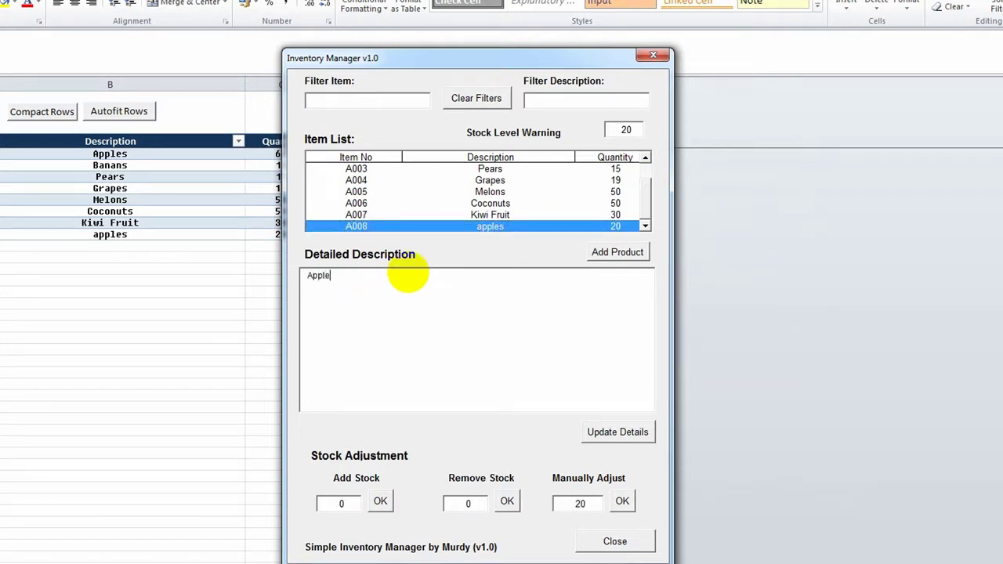
pyautogui.write('s description goes here')
pyautogui.click(612, 432)
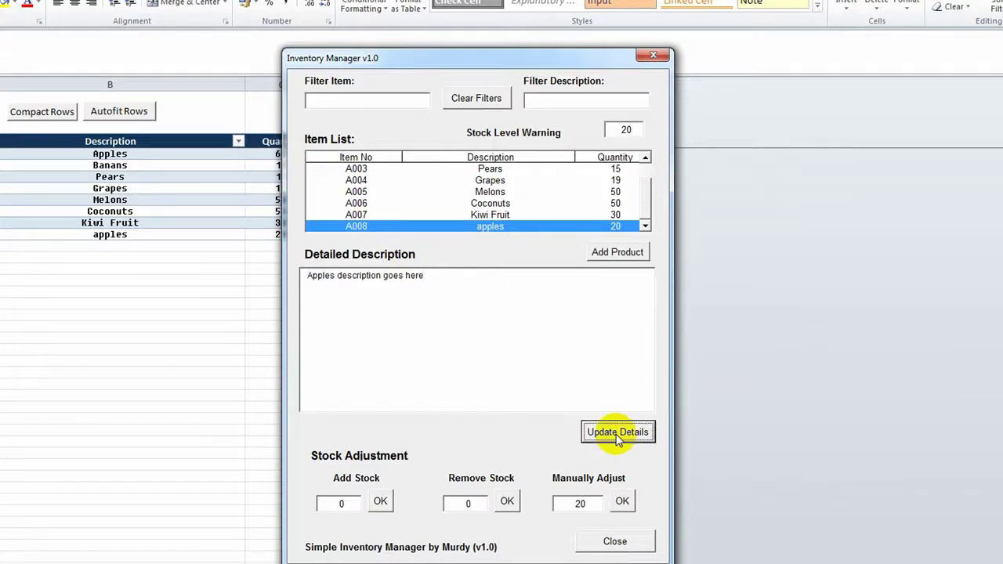
# Step: Filter descriptions by 'apples' and check the details of both A001 and A008
pyautogui.click(580, 104)
pyautogui.write('a')
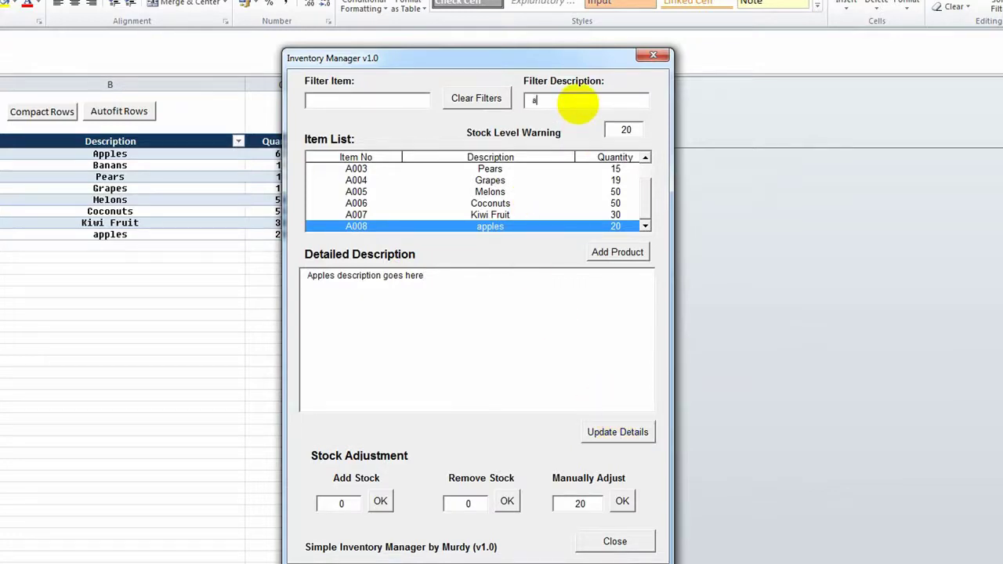
pyautogui.write('pples')
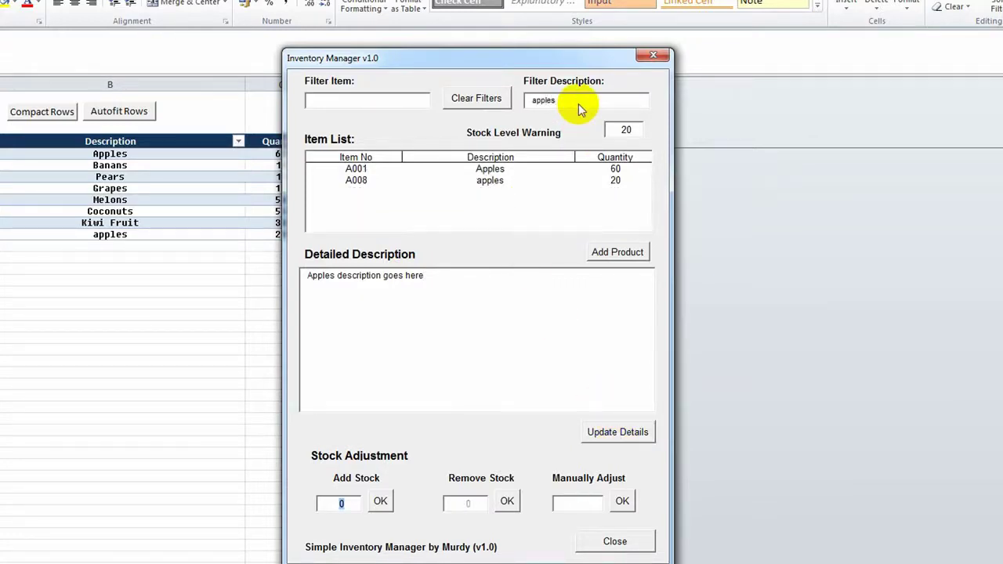
pyautogui.click(505, 169)
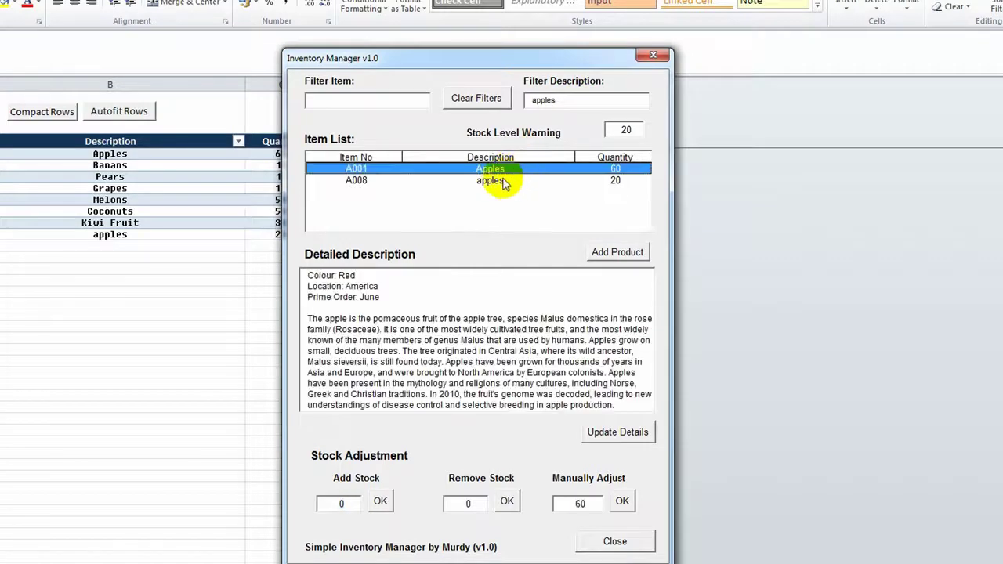
pyautogui.click(505, 180)
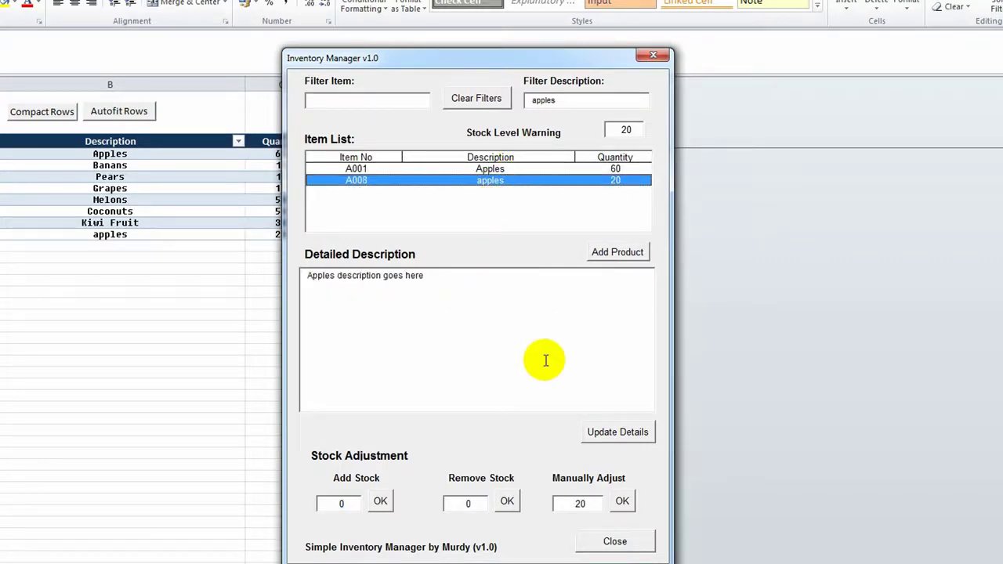
pyautogui.click(611, 541)
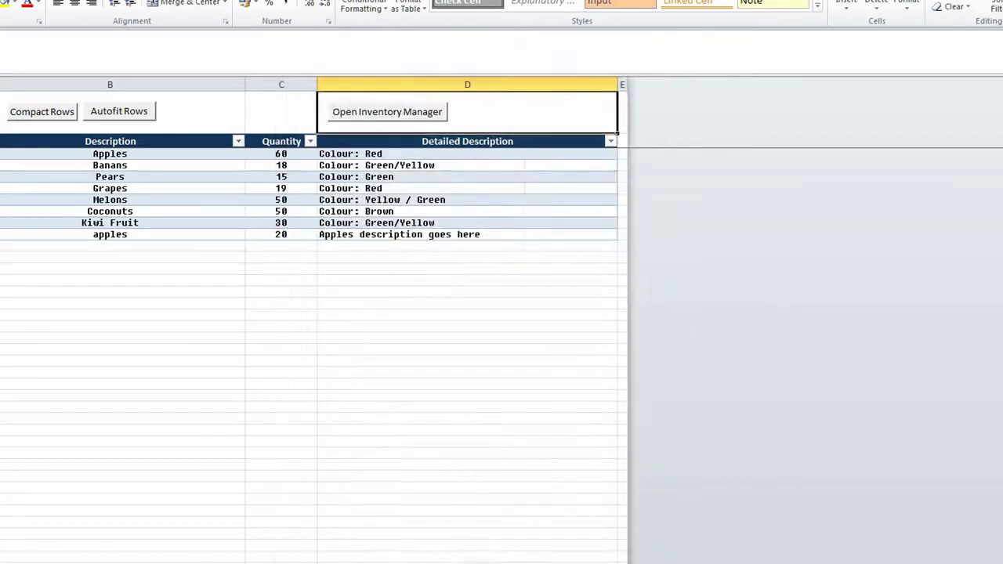